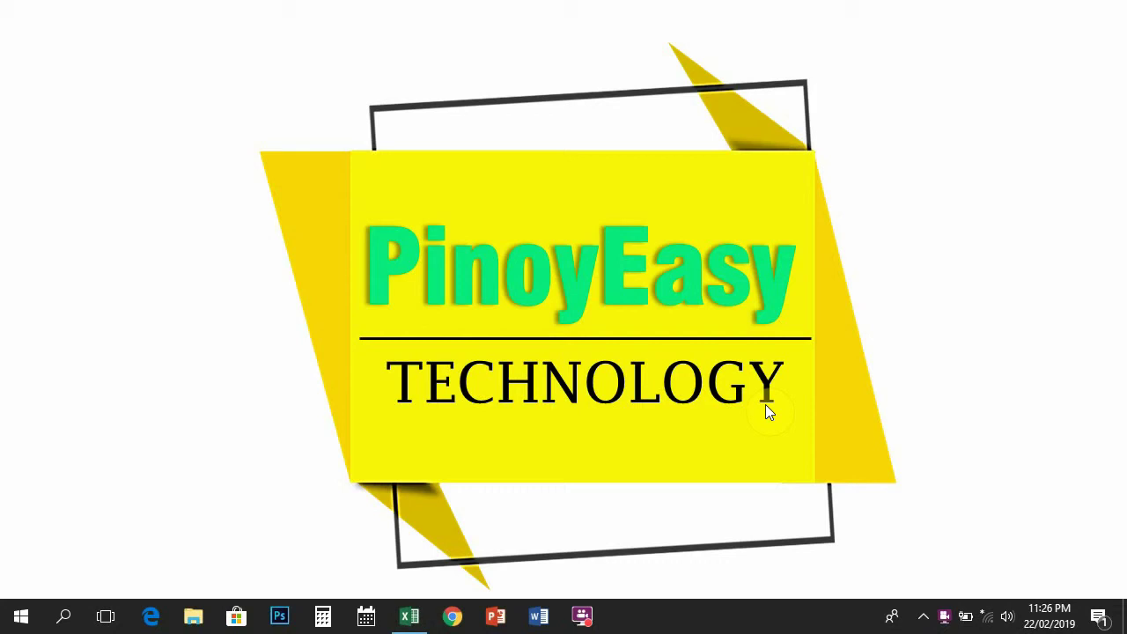
Bring Excel forward with the Project-Dashboard-Excel-Template workbook showing its empty Sheet1.
left_click(409, 617)
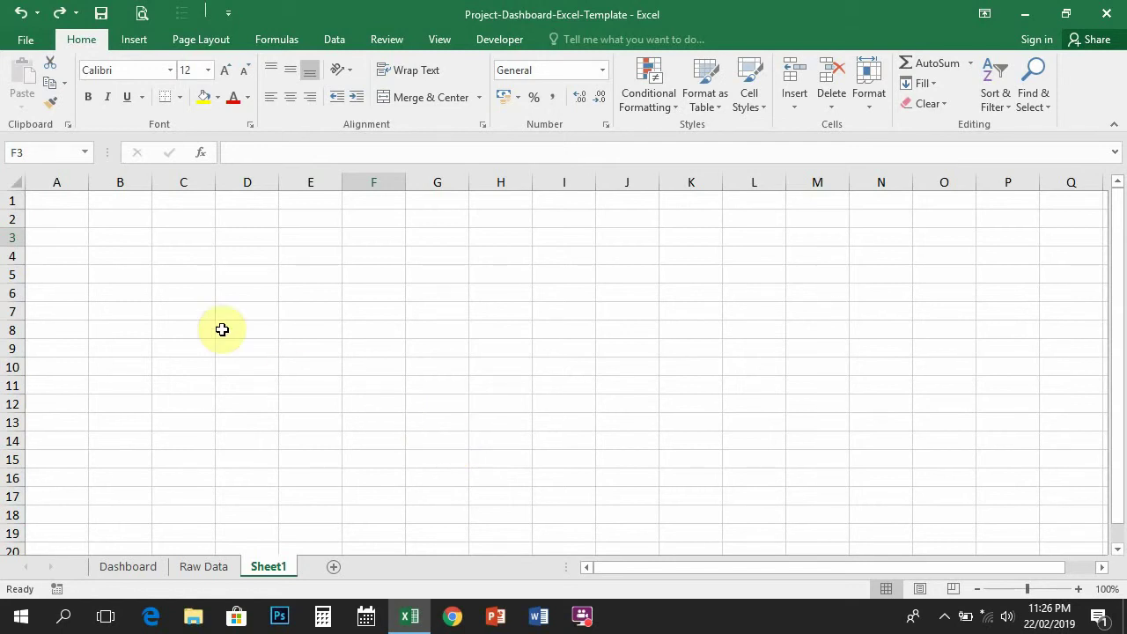
Select row 2, columns C and D, rows 1–6, and finally all of column A.
left_click(9, 218)
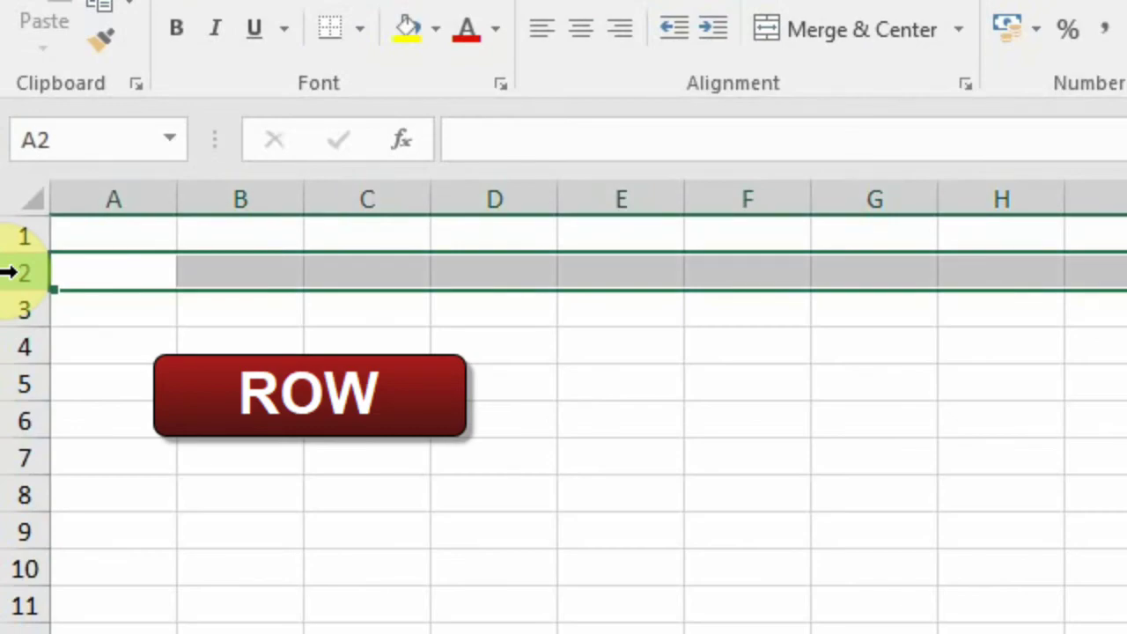
left_click(386, 198)
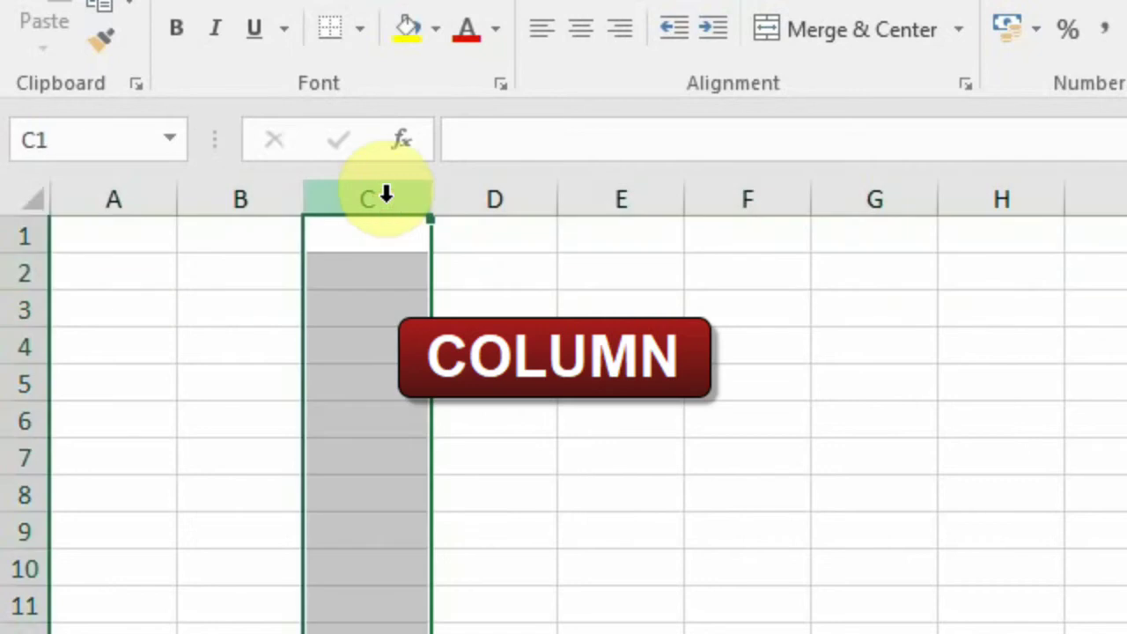
left_click(35, 269)
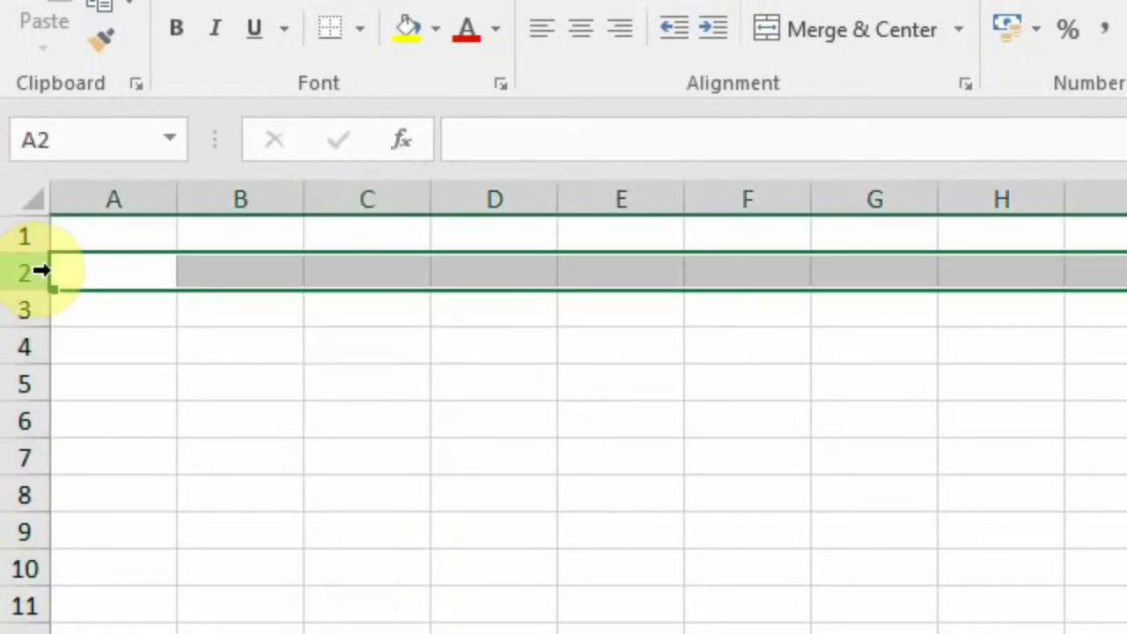
left_click(476, 199)
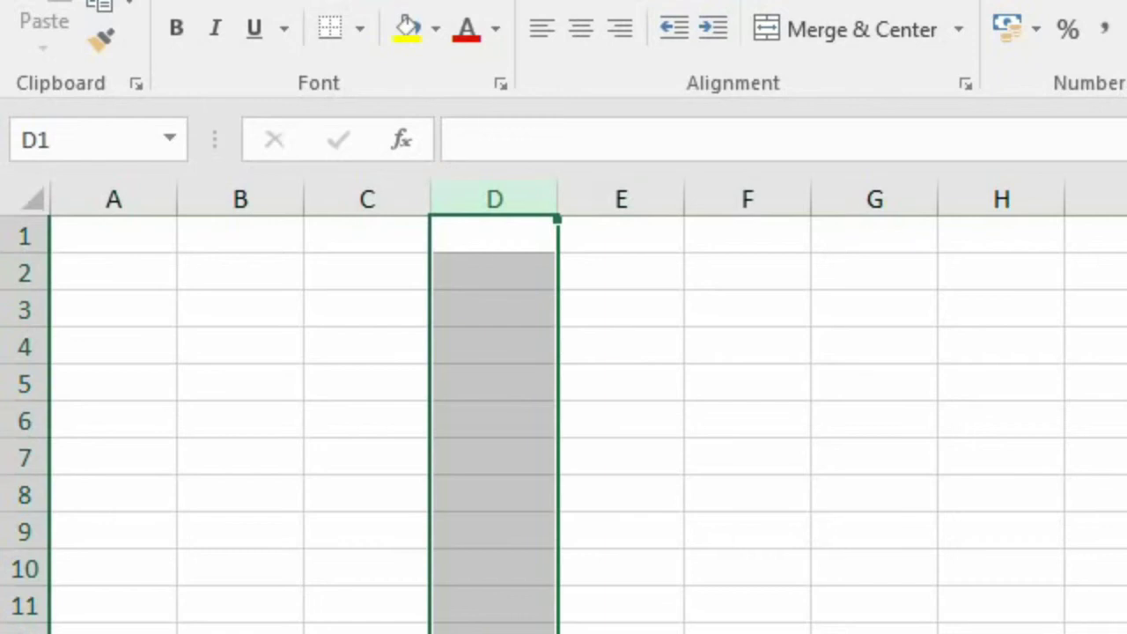
left_click_drag(15, 237, 3, 605)
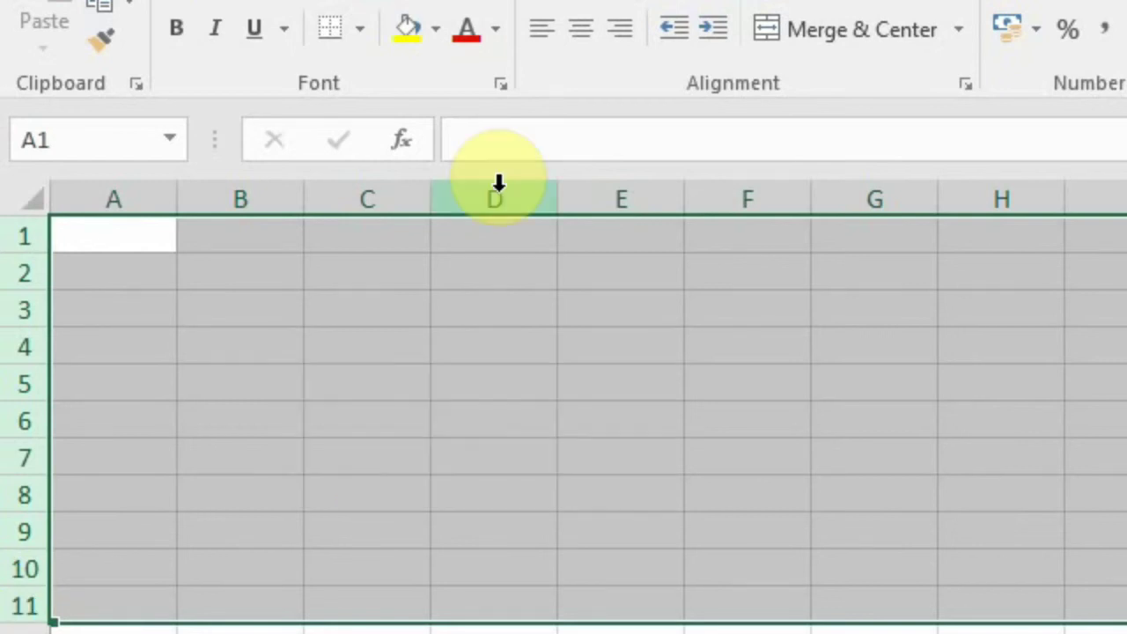
left_click(156, 194)
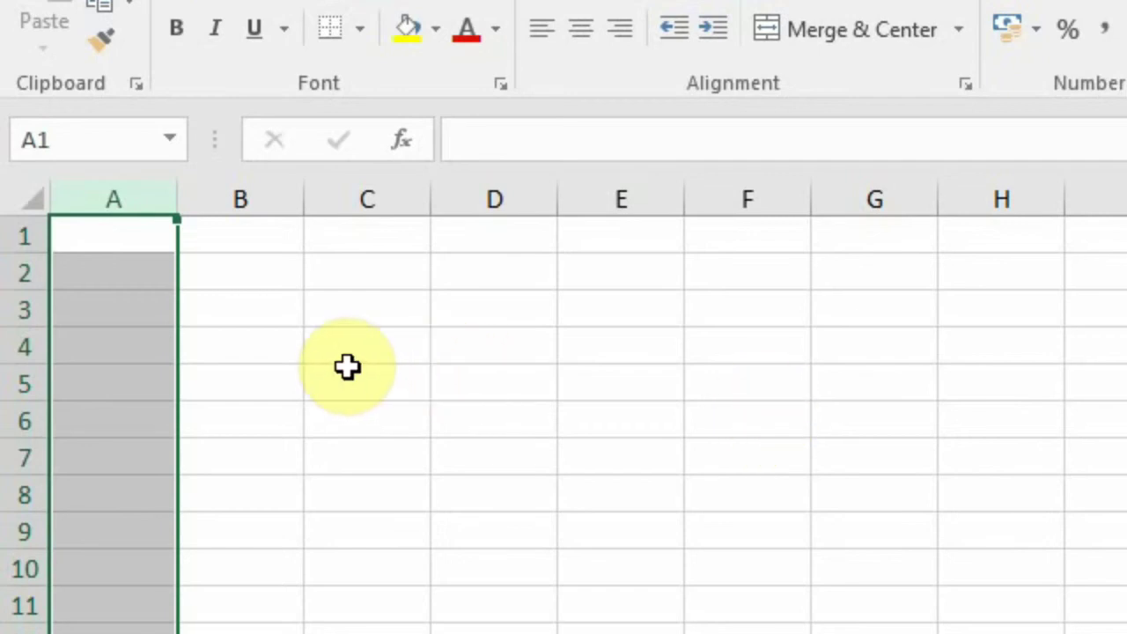
From A1, jump to row 1048576, select back up column A, then return to A1.
left_click(131, 247)
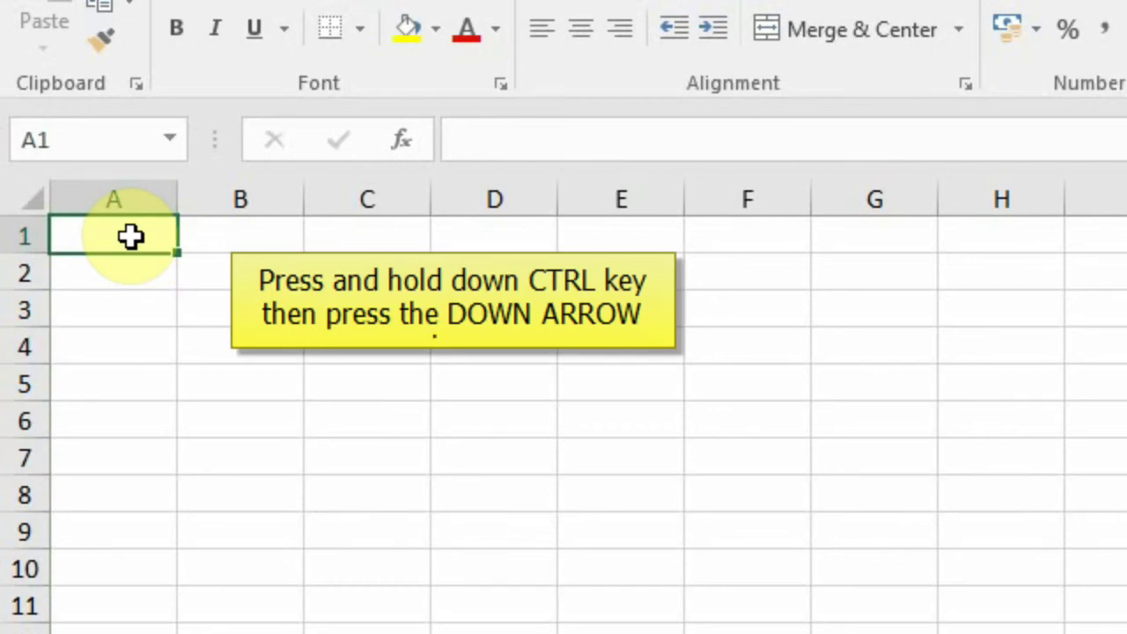
key("ctrl+Down")
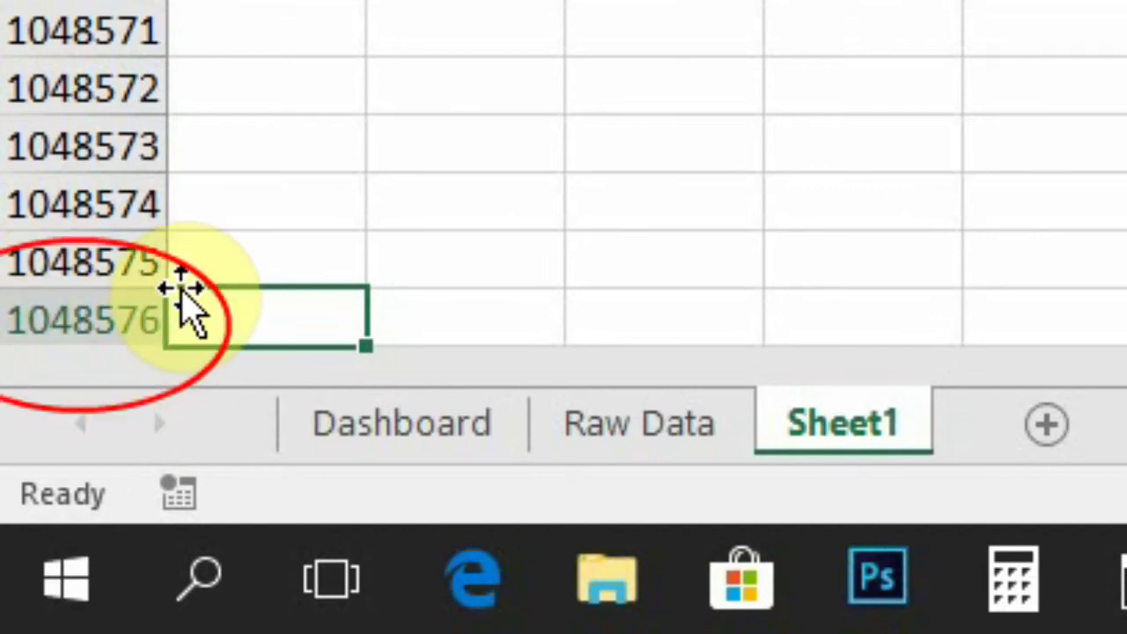
key("ctrl+shift+Up")
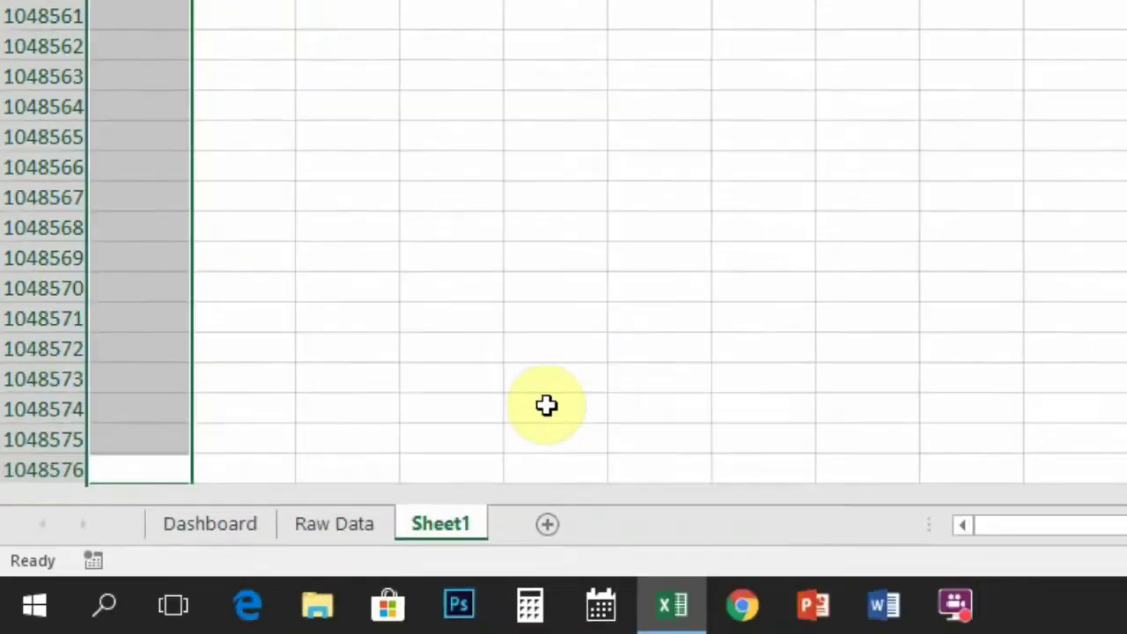
key("ctrl+Home")
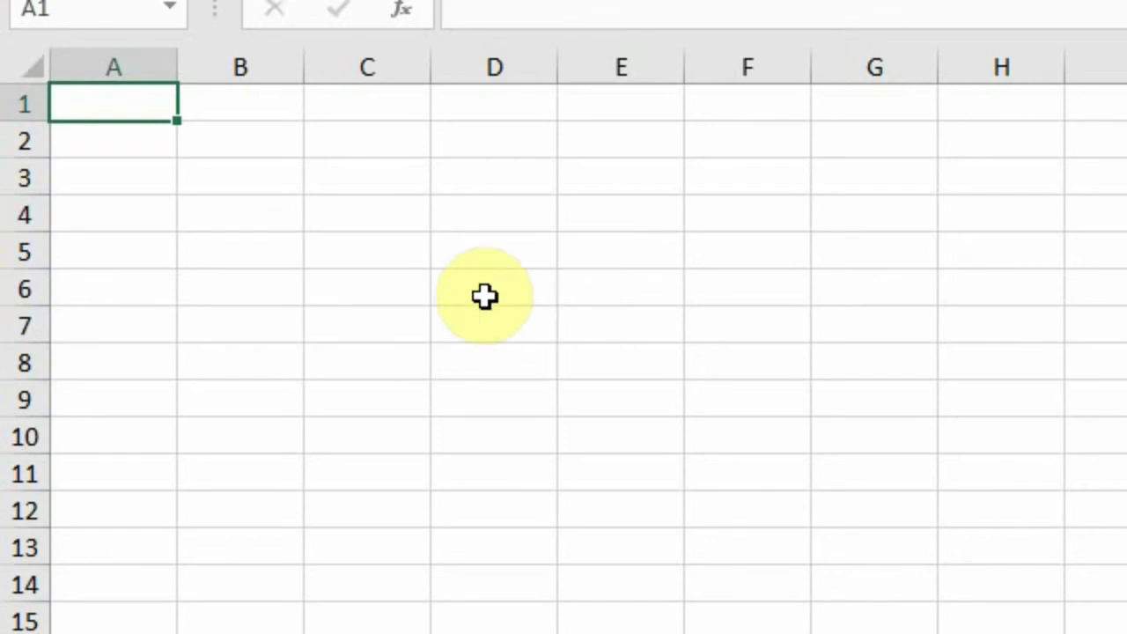
From column A, jump across to the last column XFD and back to A1.
left_click(152, 58)
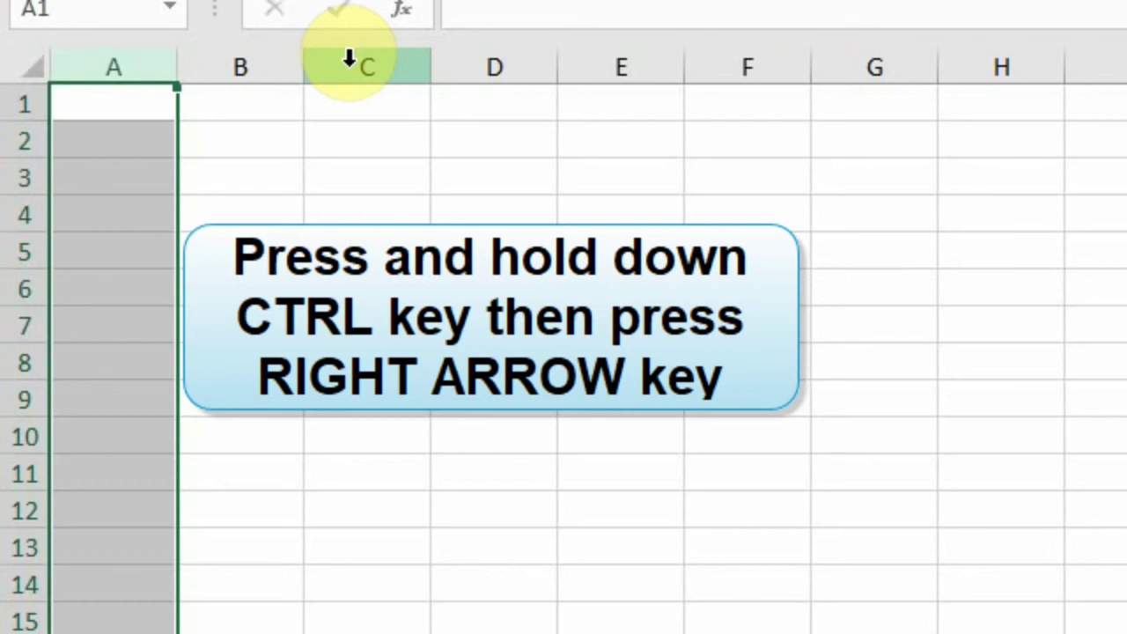
key("ctrl+Right")
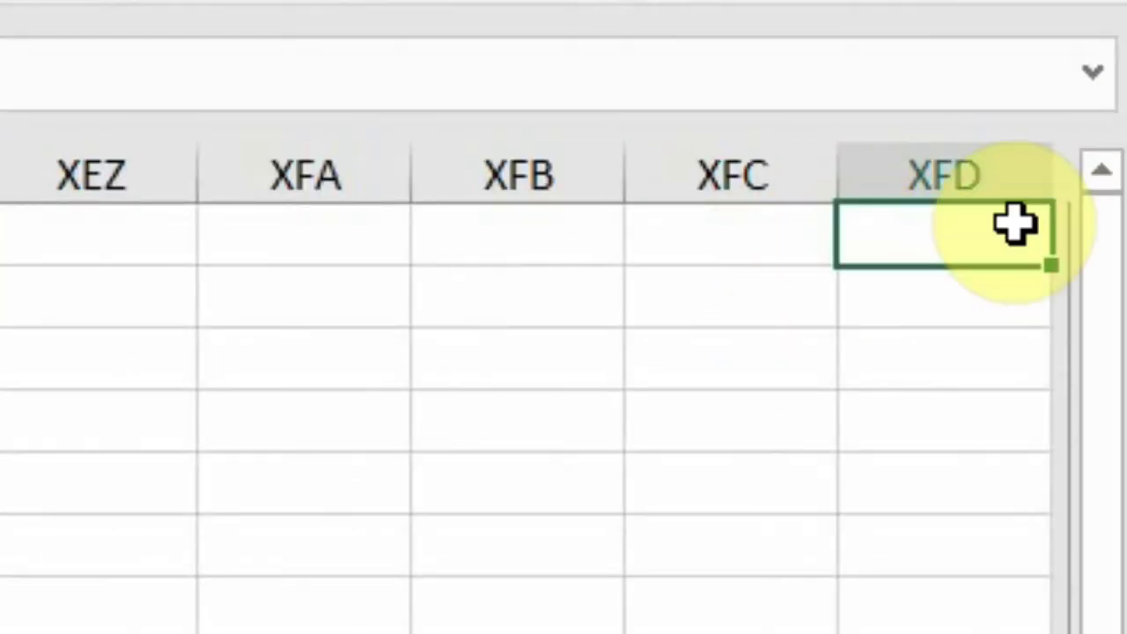
key("ctrl+Left")
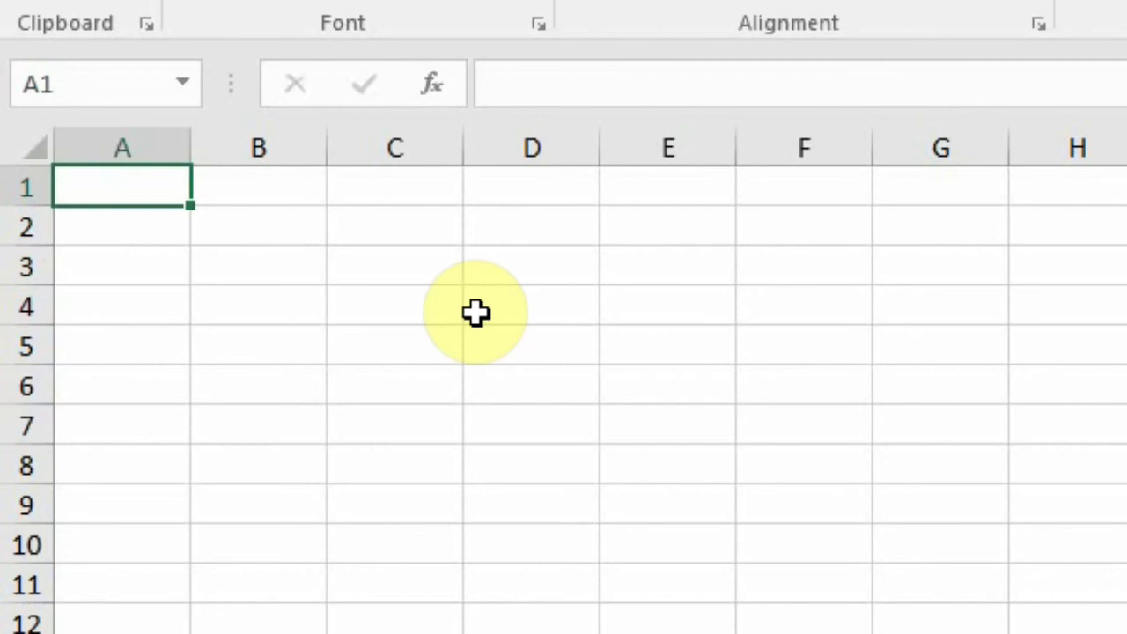
Select column D and row 3, then narrow the selection to the single cell D3.
left_click_drag(525, 146, 524, 154)
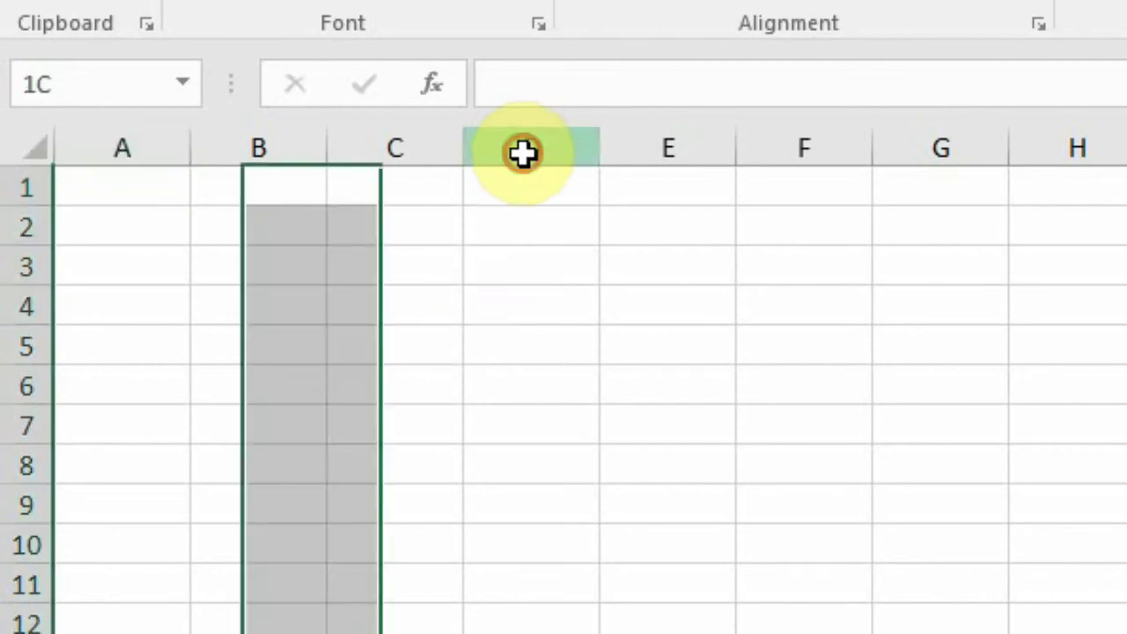
left_click(21, 258, "ctrl")
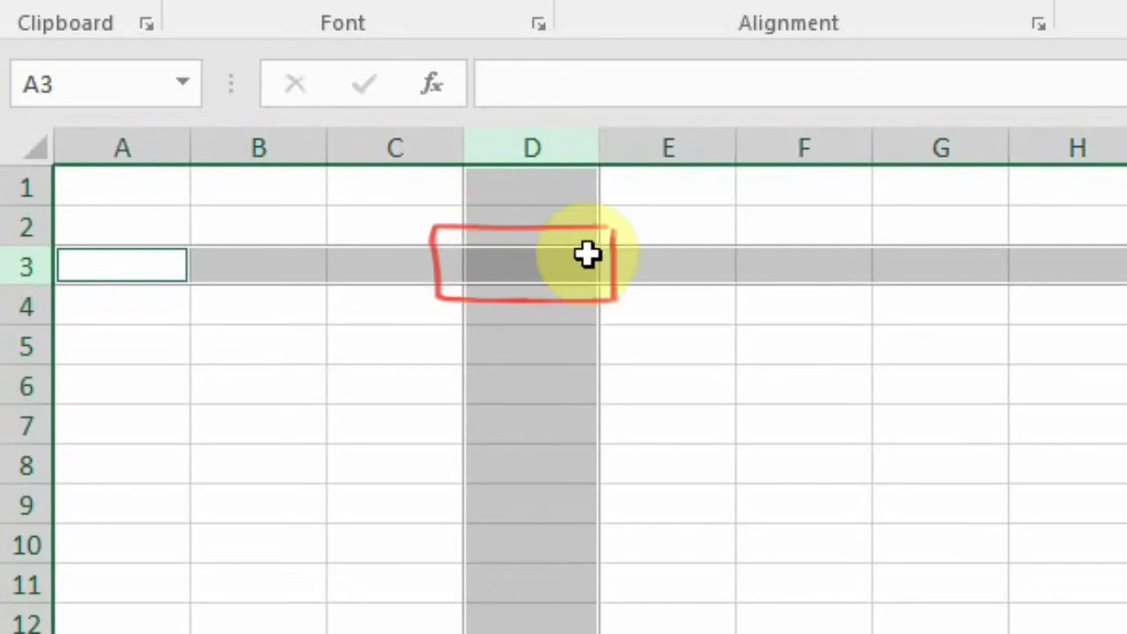
left_click(517, 265)
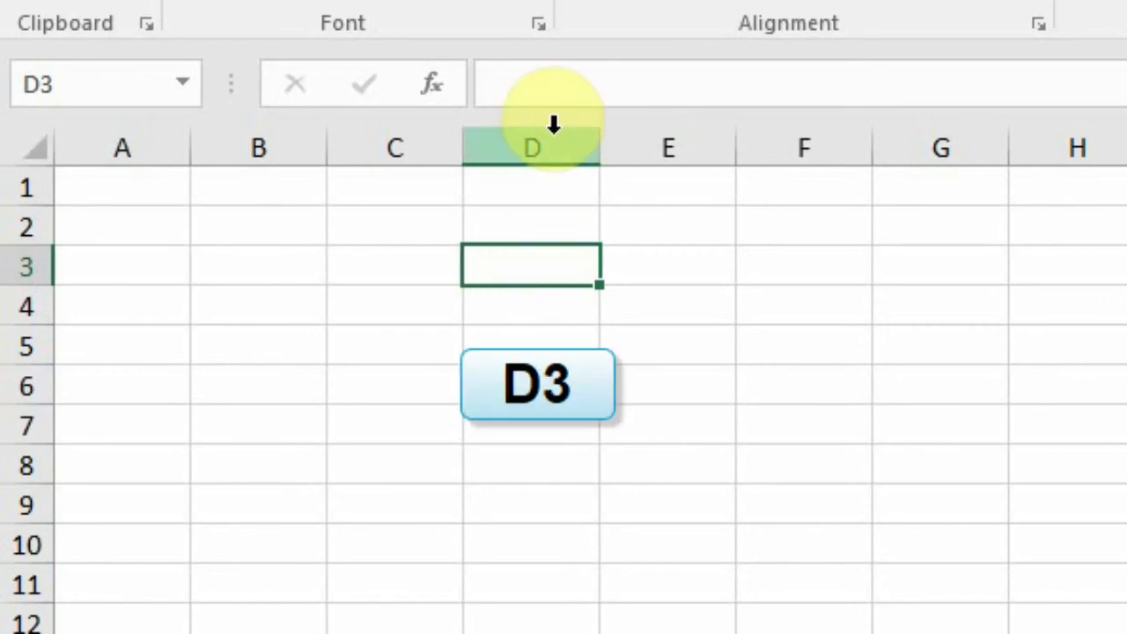
left_click(531, 262)
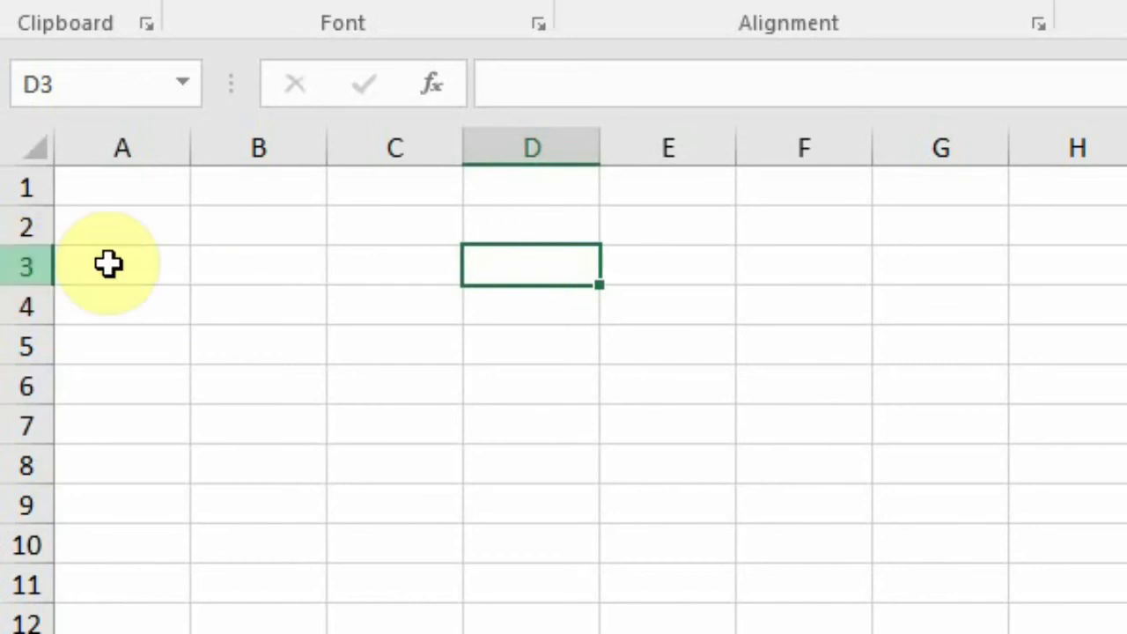
left_click(492, 262)
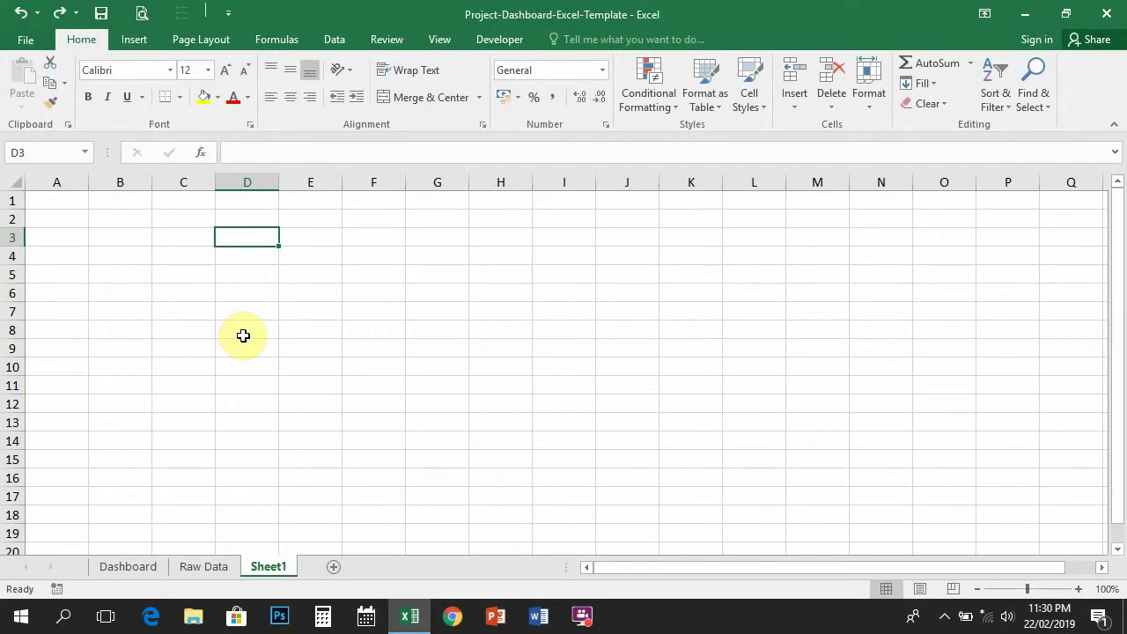
On Raw Data, insert a cell above the ₱5,404,600 total in F17 with Ctrl+Shift+=.
left_click(214, 567)
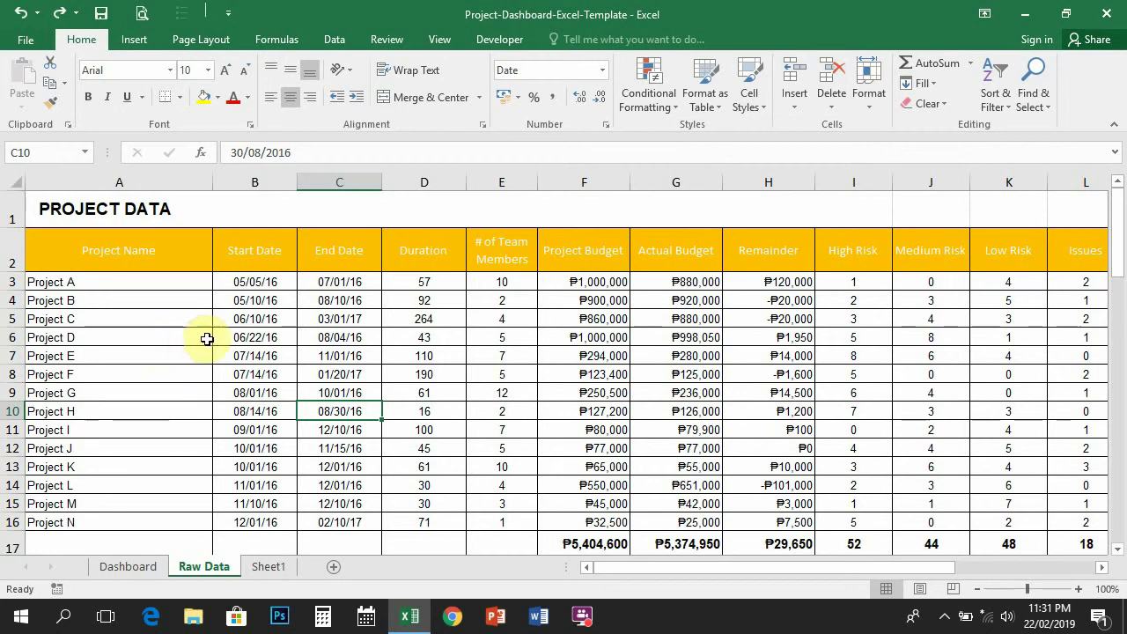
scroll(214, 370, "down", 1)
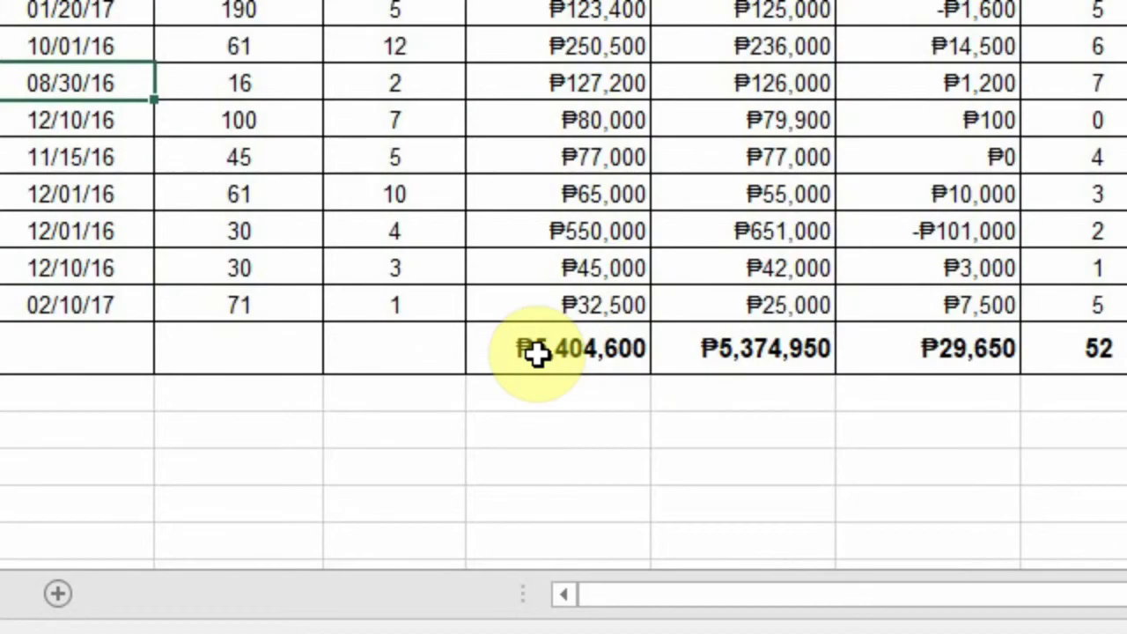
left_click(559, 410)
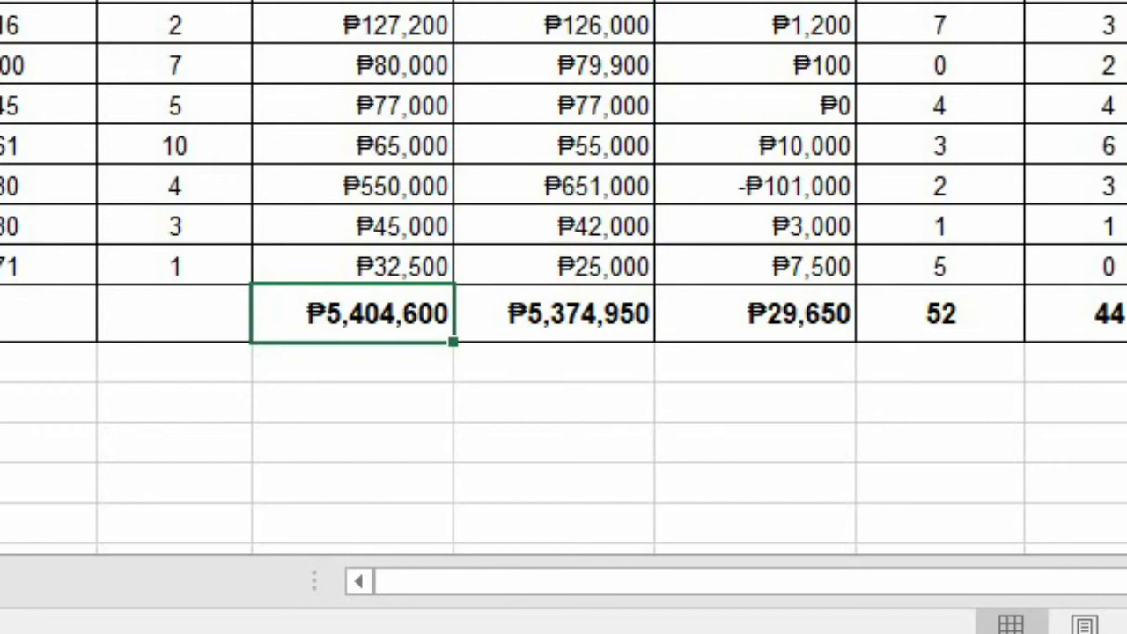
key("ctrl+shift+plus")
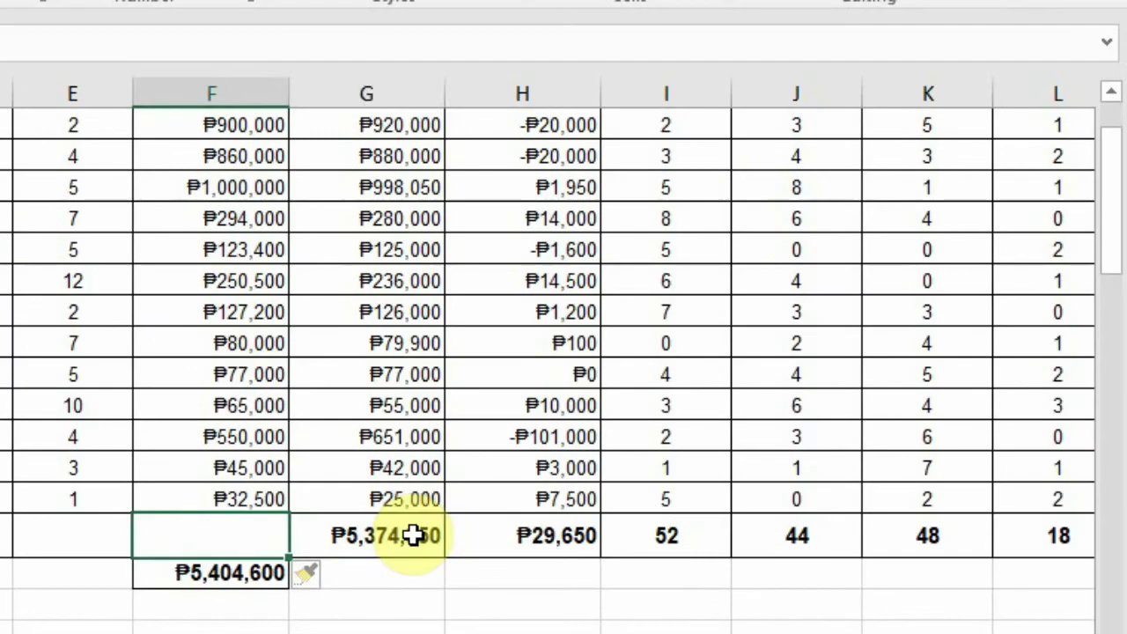
Insert a cell above the ₱5,374,950 total in G17, shifting cells down.
left_click(592, 317)
right_click(396, 541)
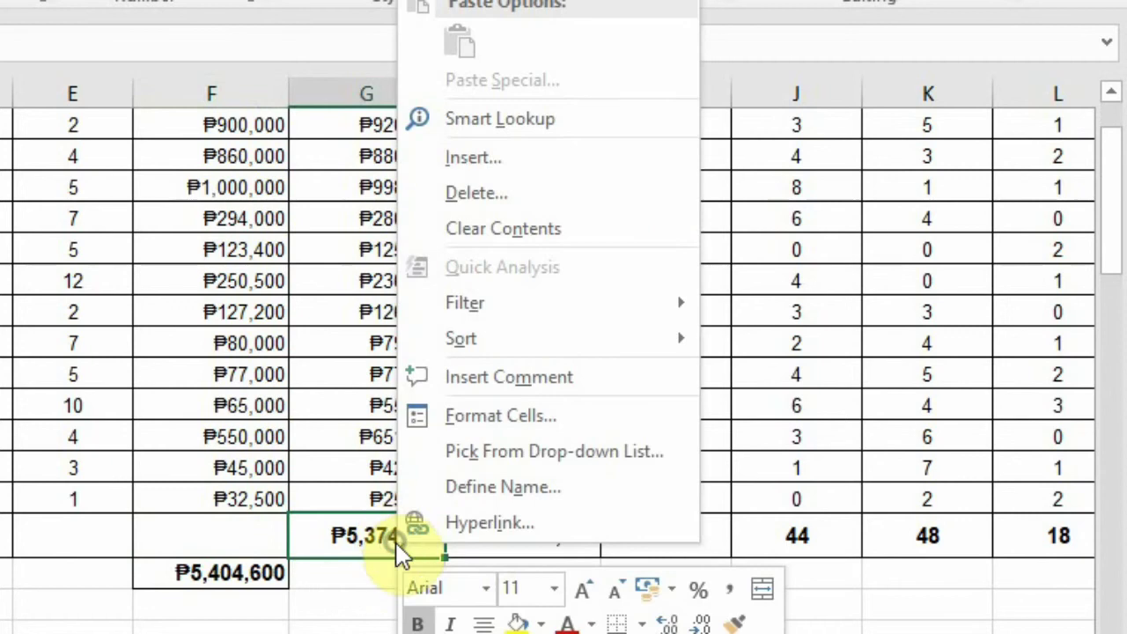
left_click(496, 161)
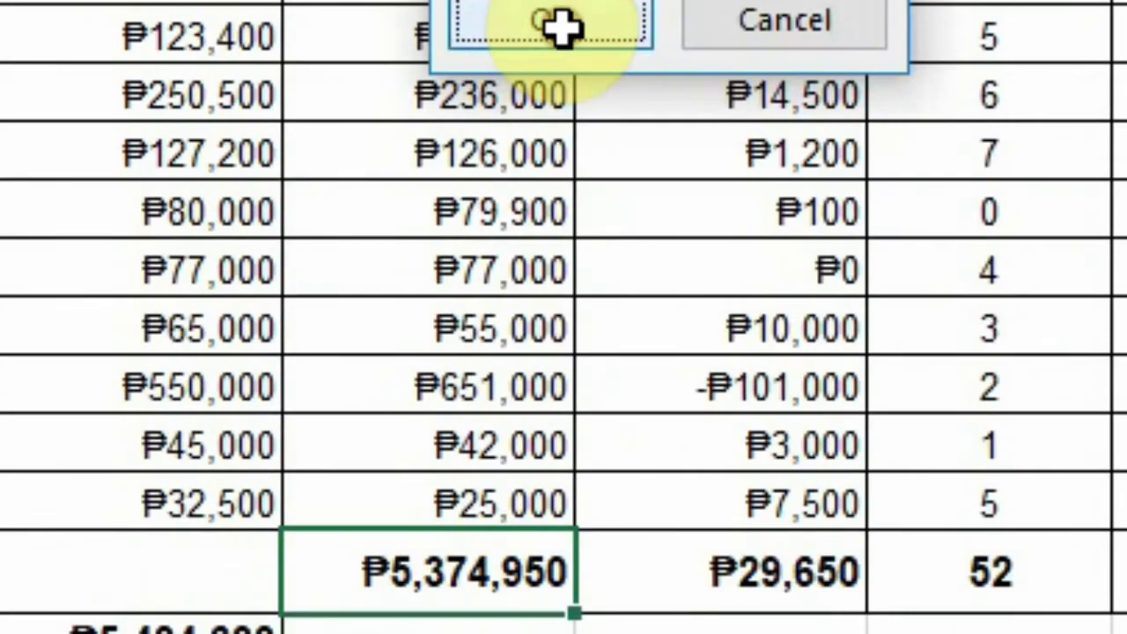
left_click(453, 476)
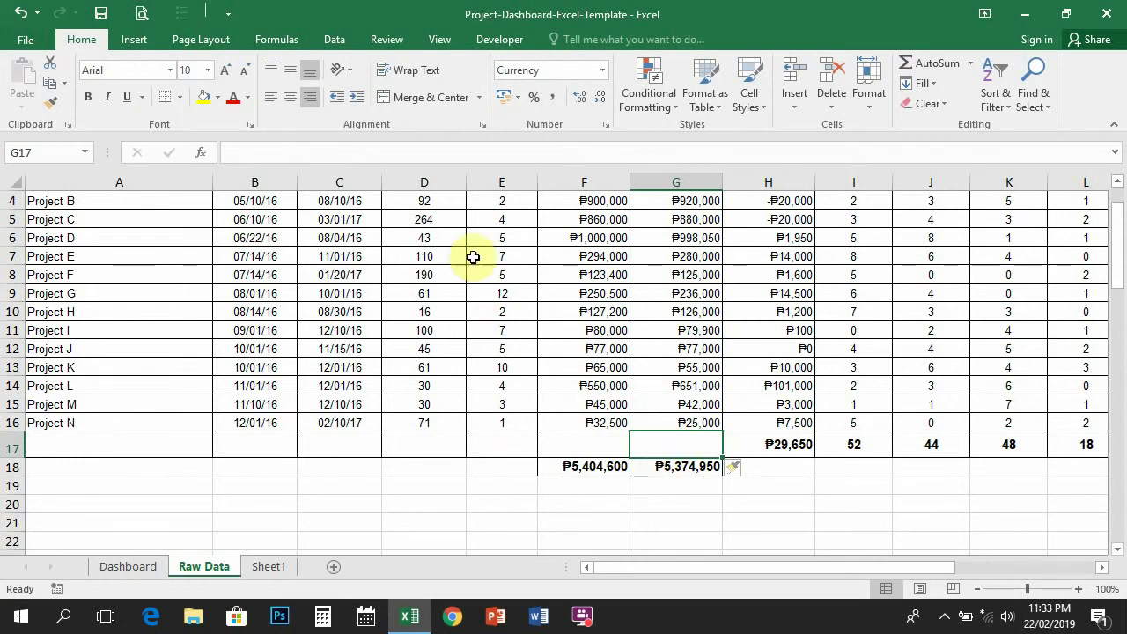
Select column A and use Home > Insert to add a column before Project Name.
left_click(124, 174)
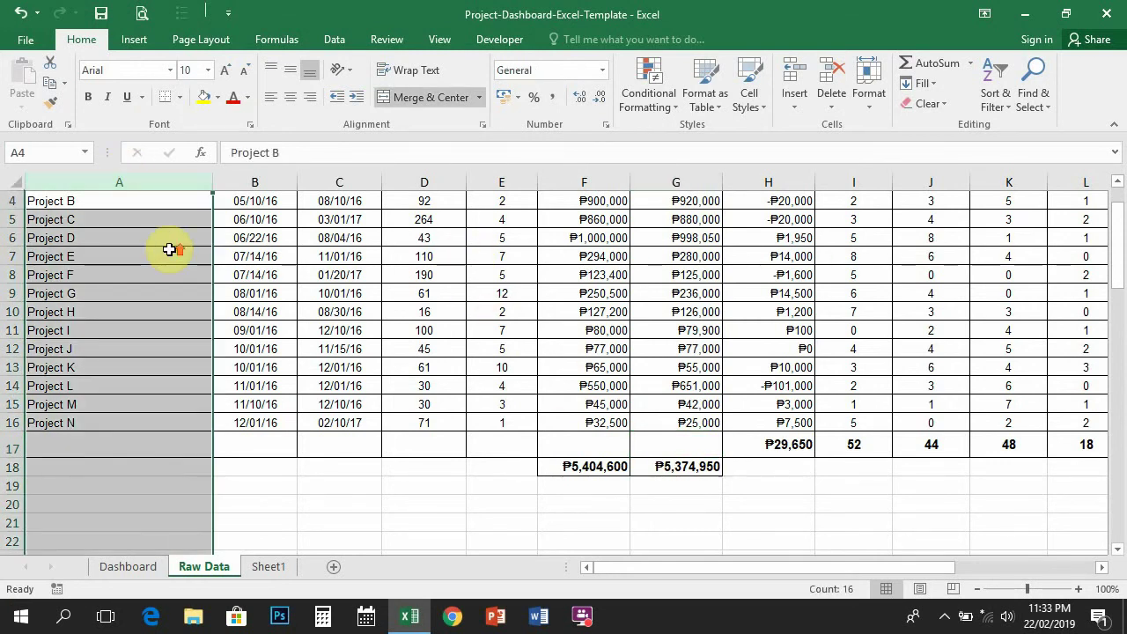
scroll(168, 247, "up", 1)
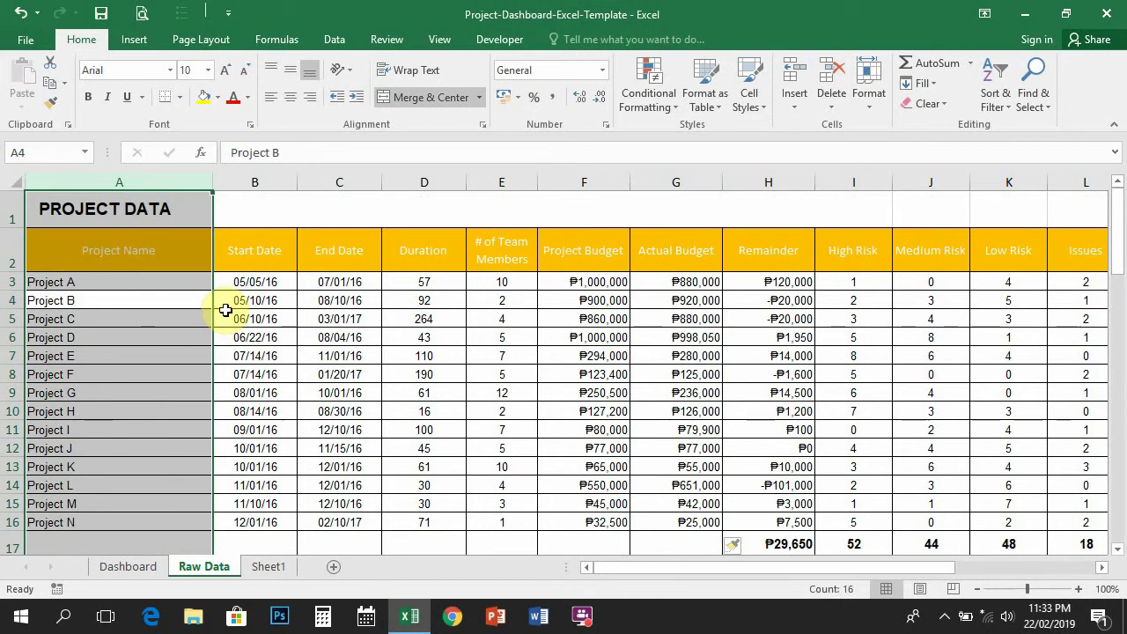
left_click(113, 175)
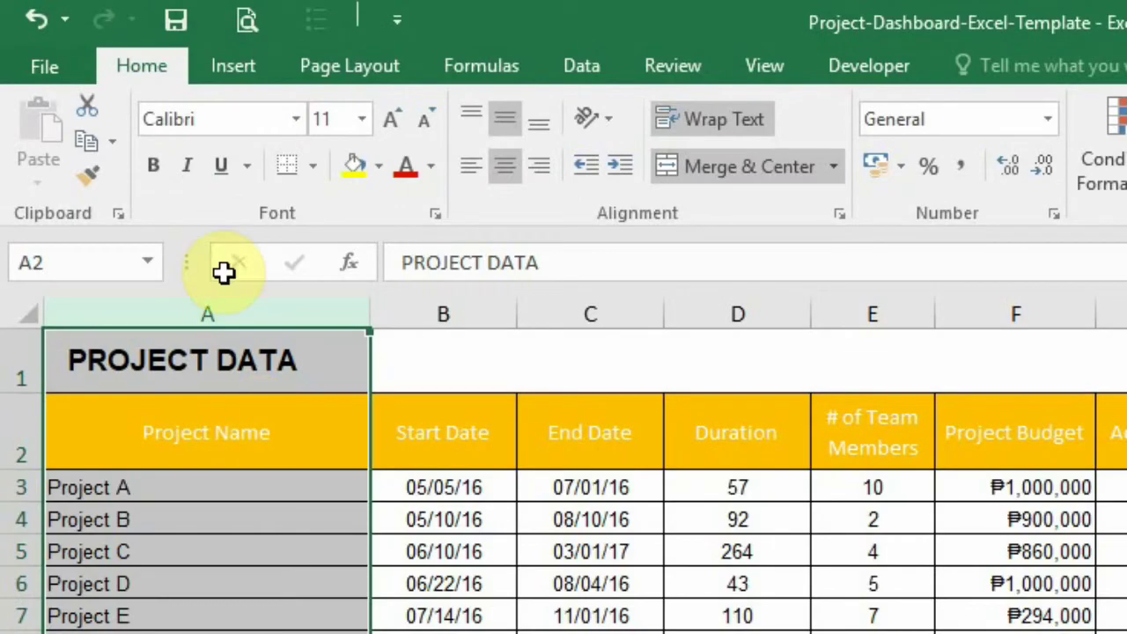
left_click(96, 37)
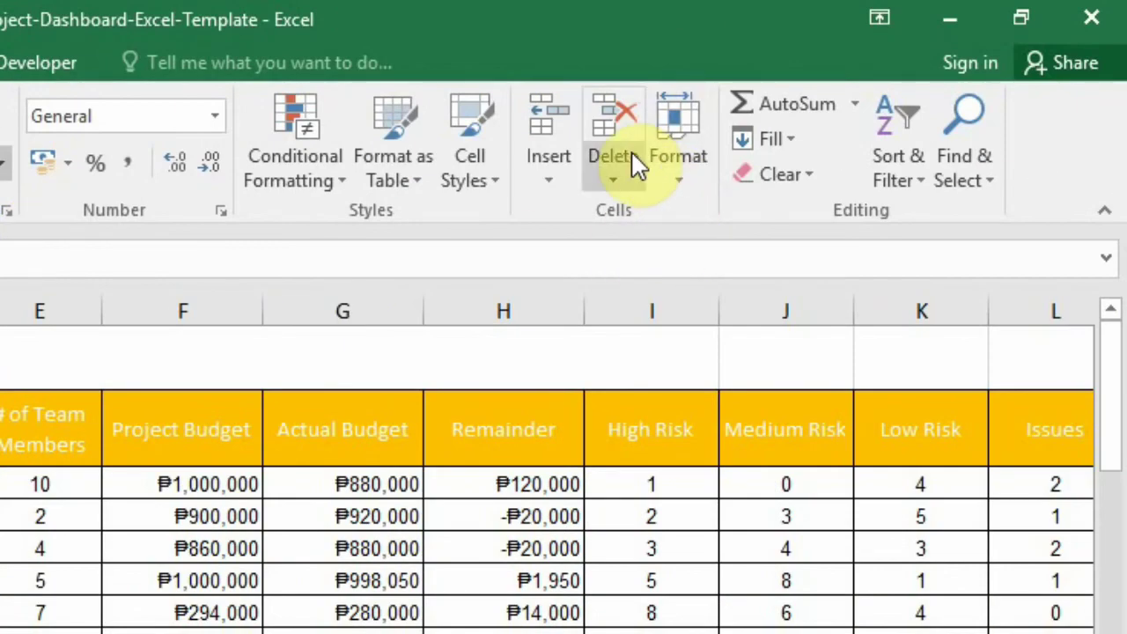
left_click(549, 110)
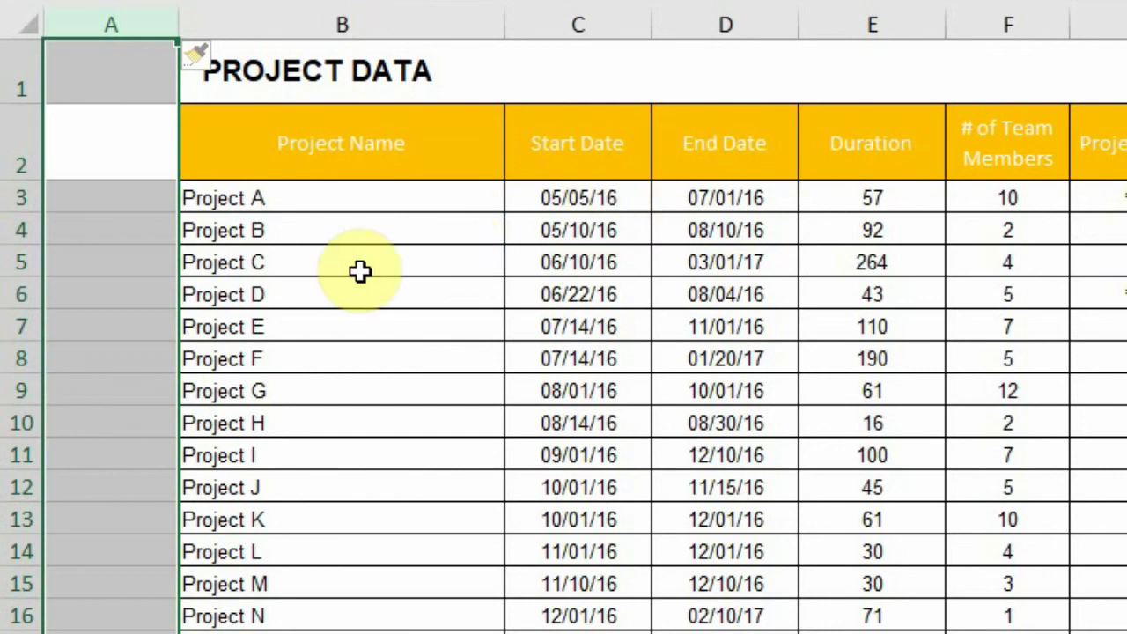
Insert a blank row above Project B at row 4, then select cell A4.
left_click(12, 230)
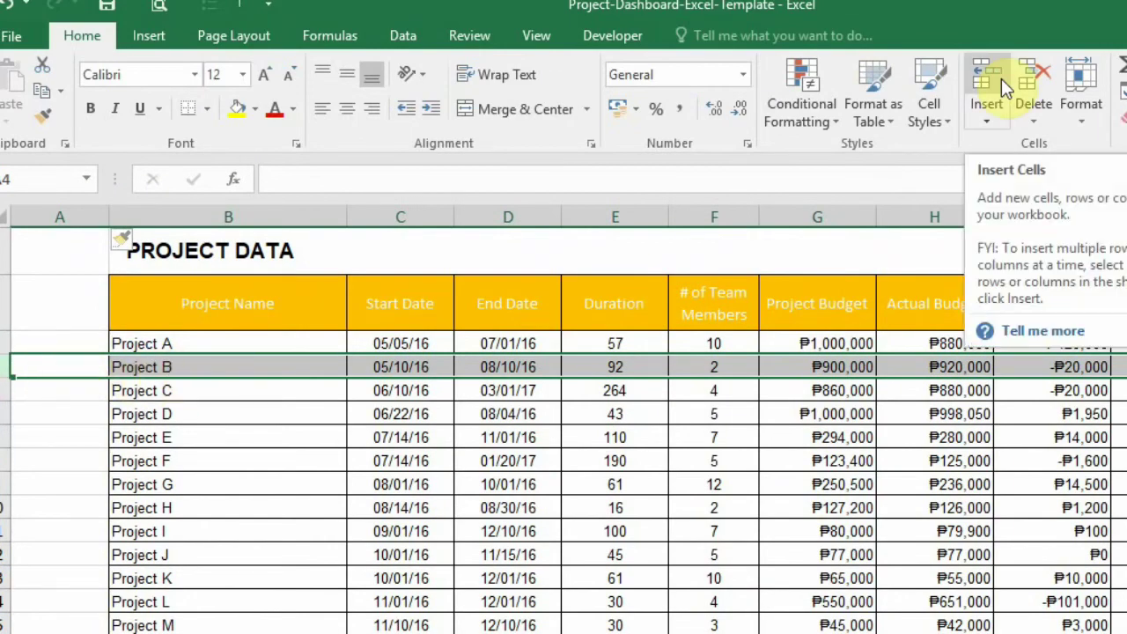
left_click(1002, 78)
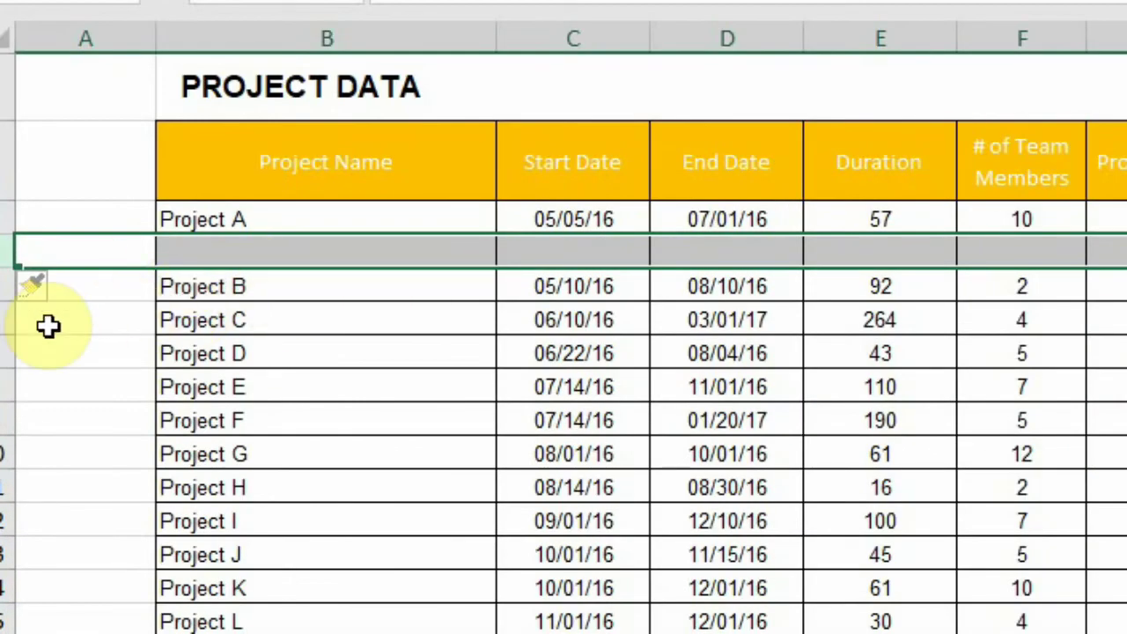
left_click(100, 252)
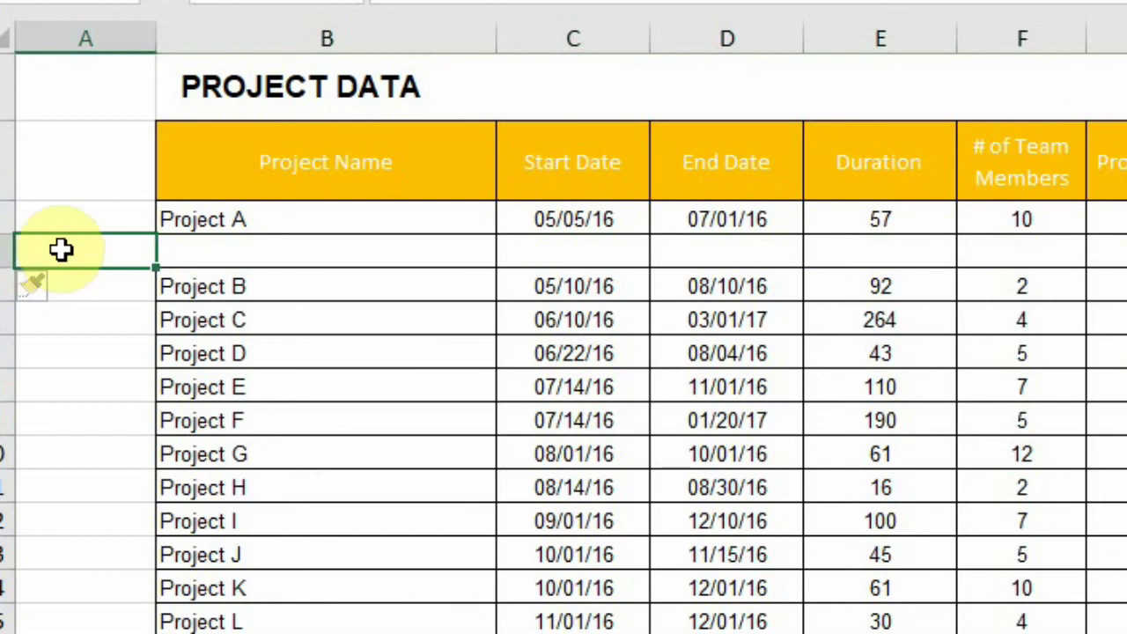